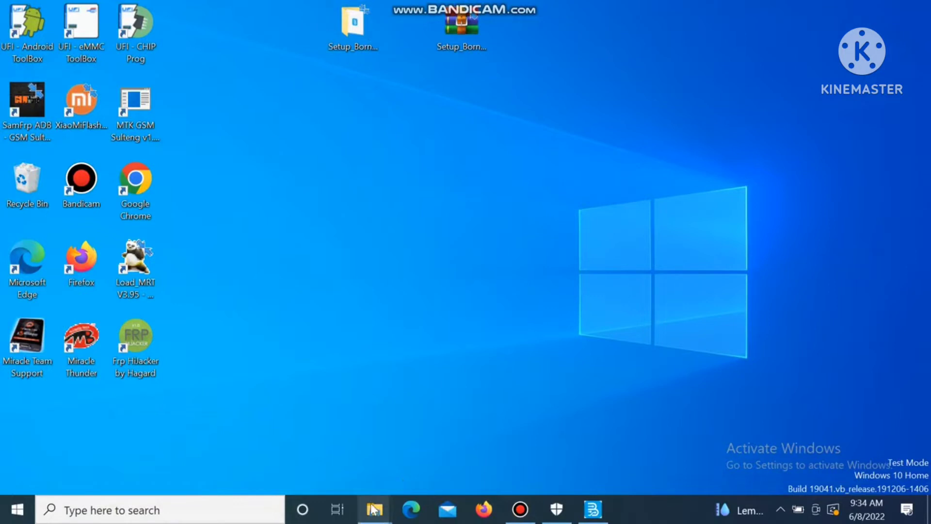
Step: Launch the Setup Borneo Schematics V2.3.0 Patch 2305 installer from the setup folder and minimize the folder window
{"action": "left_click", "coordinate": [438, 469]}
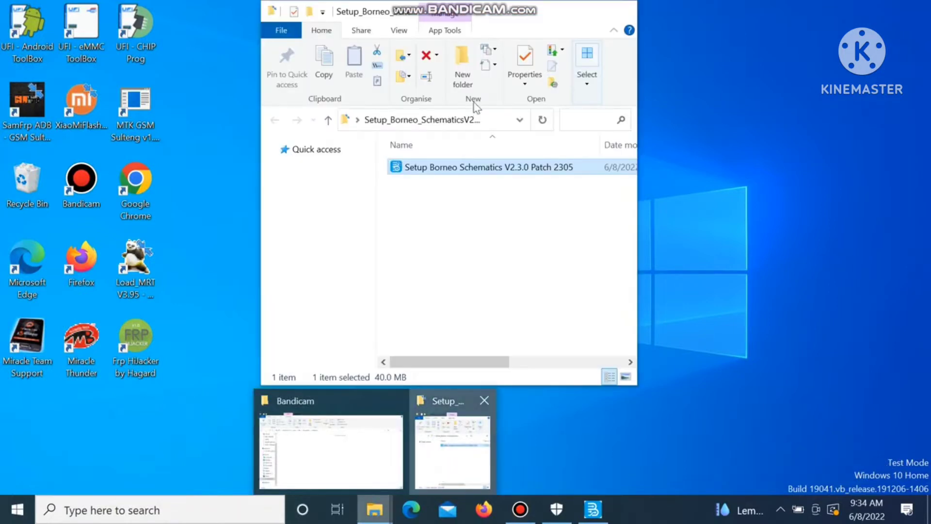
{"action": "double_click", "coordinate": [423, 168]}
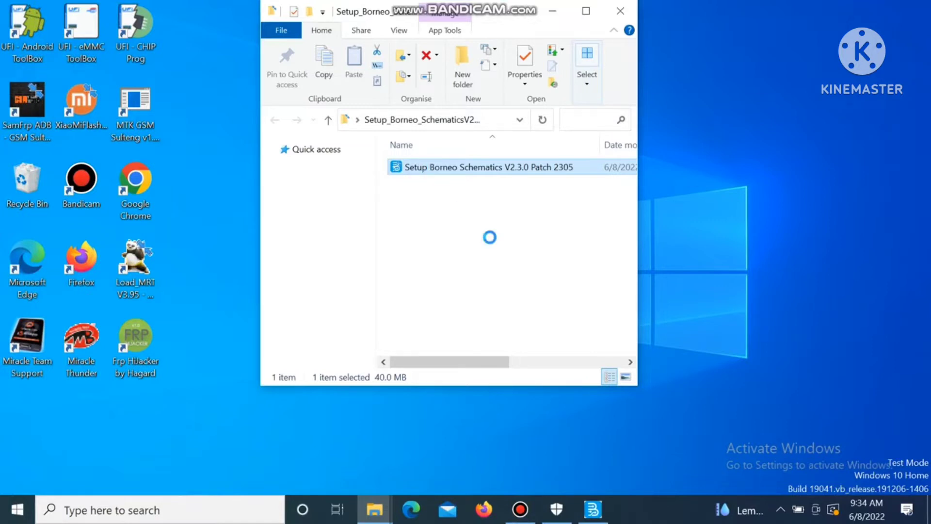
{"action": "key", "text": "shift+F10"}
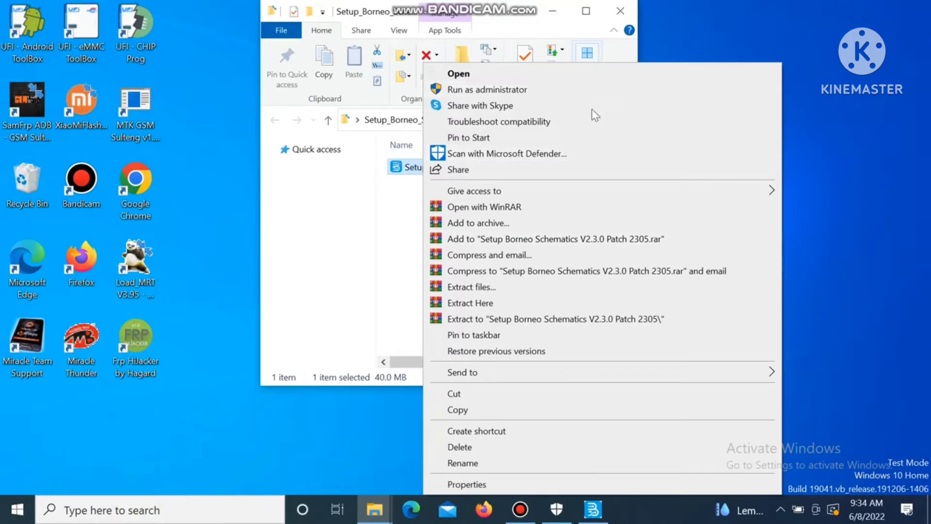
{"action": "left_click", "coordinate": [557, 14]}
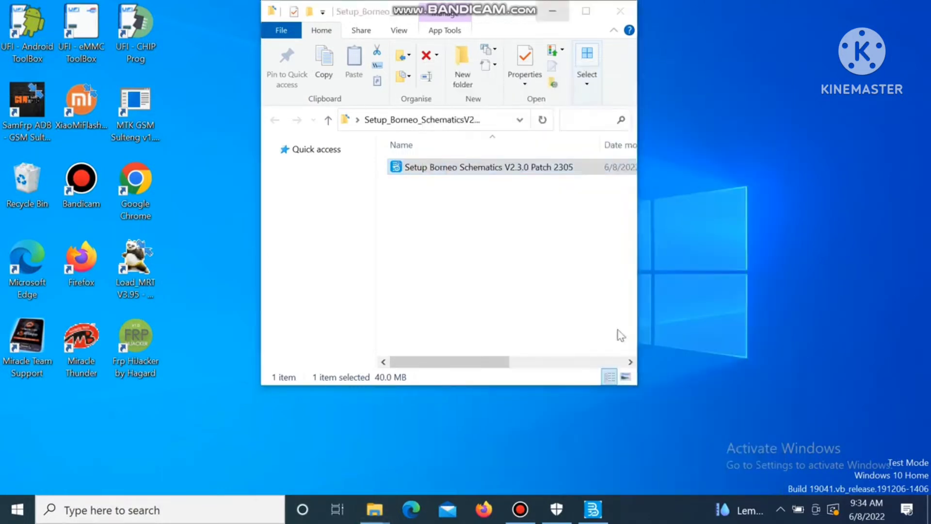
{"action": "key", "text": "super+d"}
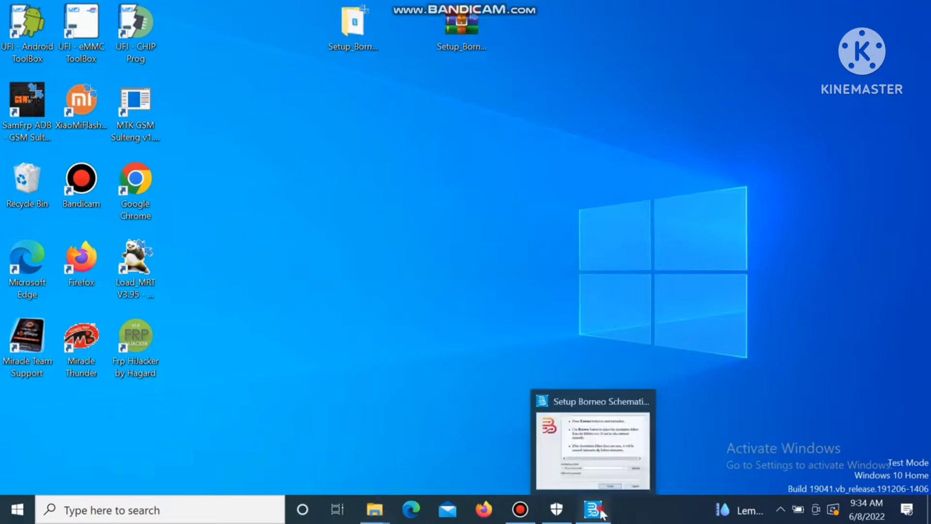
Step: Extract the program files to C:\Borneoschematic from the Setup dialog
{"action": "left_click", "coordinate": [592, 509]}
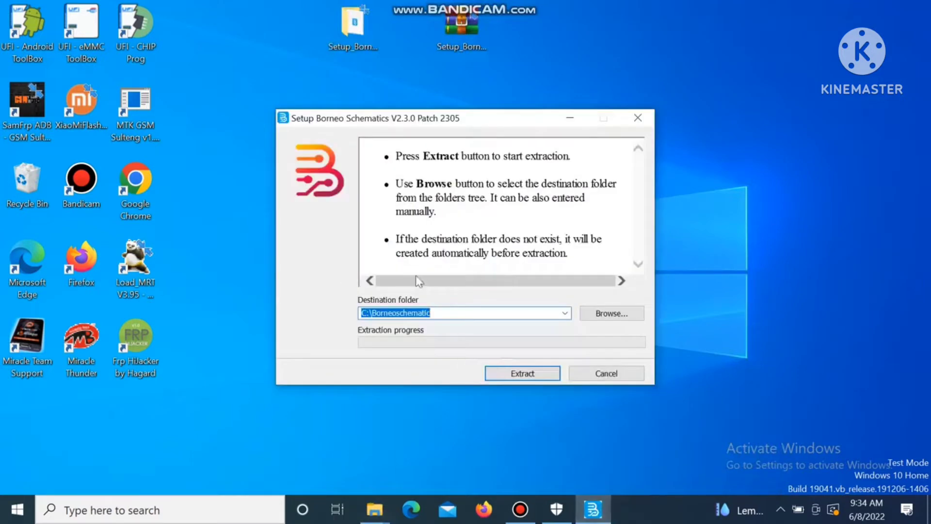
{"action": "left_click", "coordinate": [532, 380]}
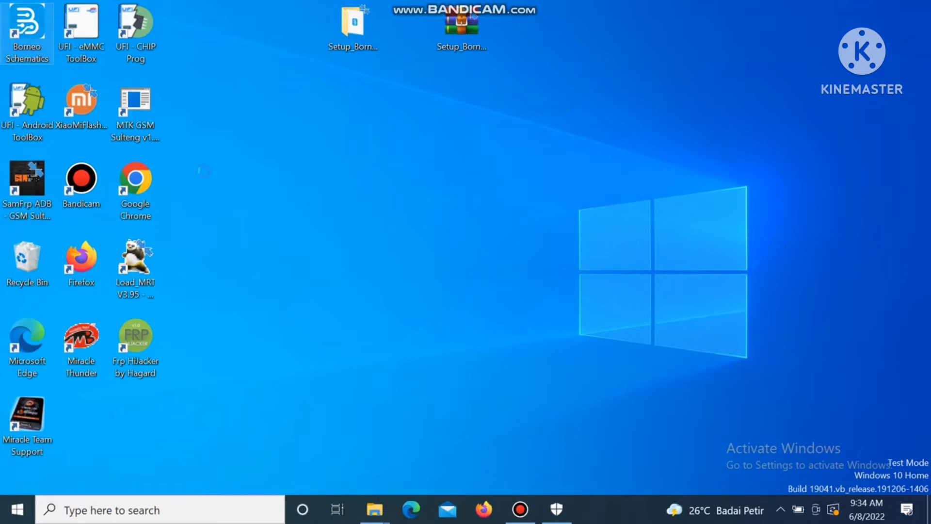
Step: Run the Borneo Schematics shortcut as administrator, refreshing the desktop while the login window loads
{"action": "key", "text": "shift+F10"}
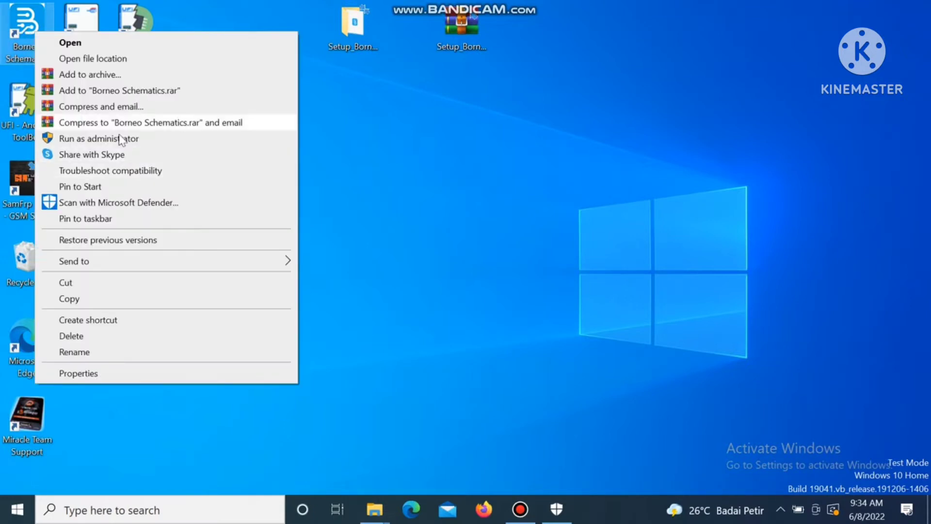
{"action": "left_click", "coordinate": [119, 139]}
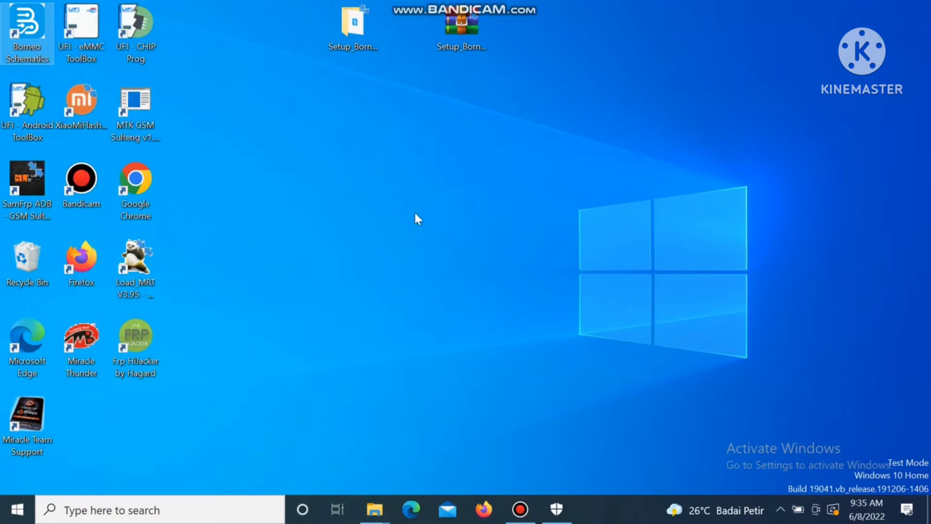
{"action": "right_click", "coordinate": [701, 55]}
{"action": "left_click", "coordinate": [742, 144]}
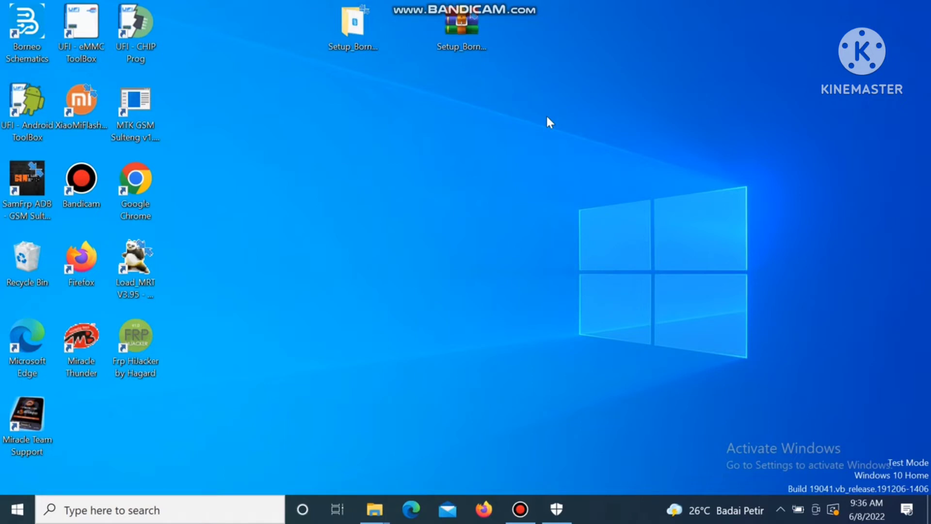
{"action": "right_click", "coordinate": [336, 184]}
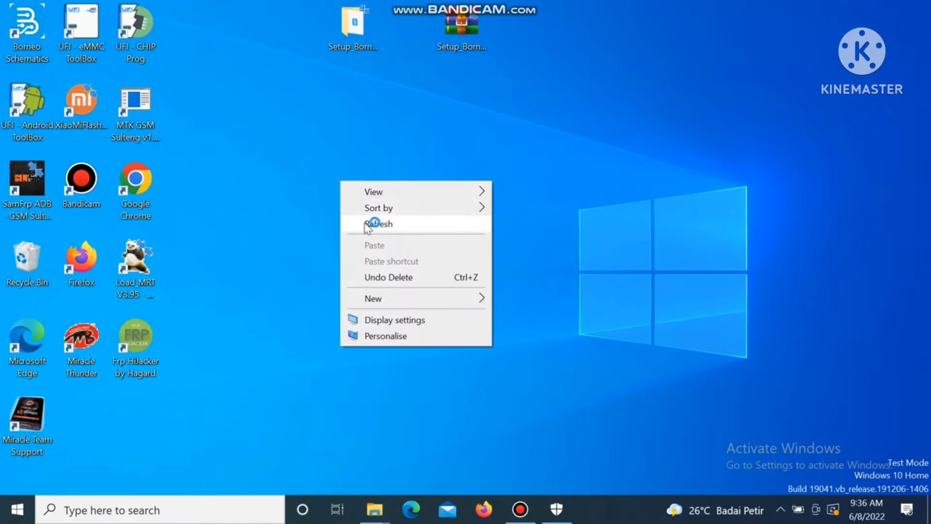
{"action": "left_click", "coordinate": [370, 226]}
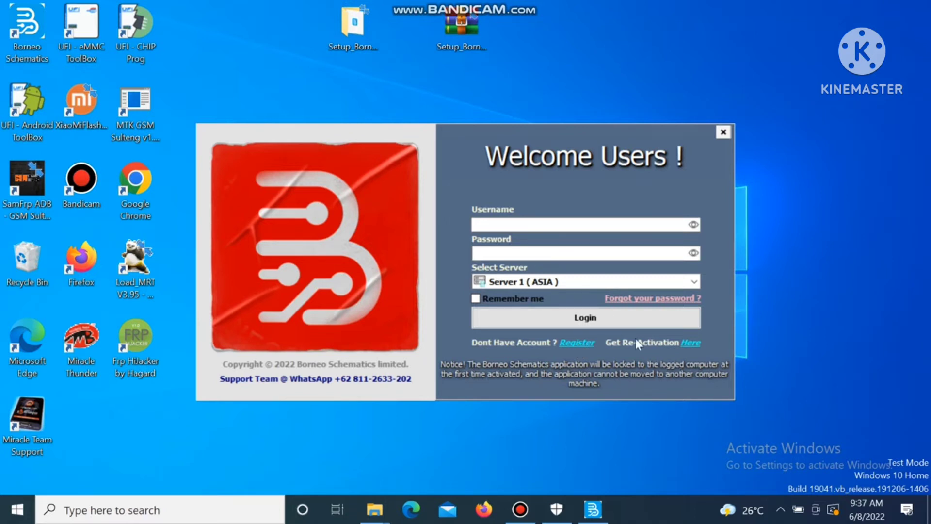
Step: Fill the registration form with a username, e-mail address, phone number, password and activation code
{"action": "left_click", "coordinate": [572, 343]}
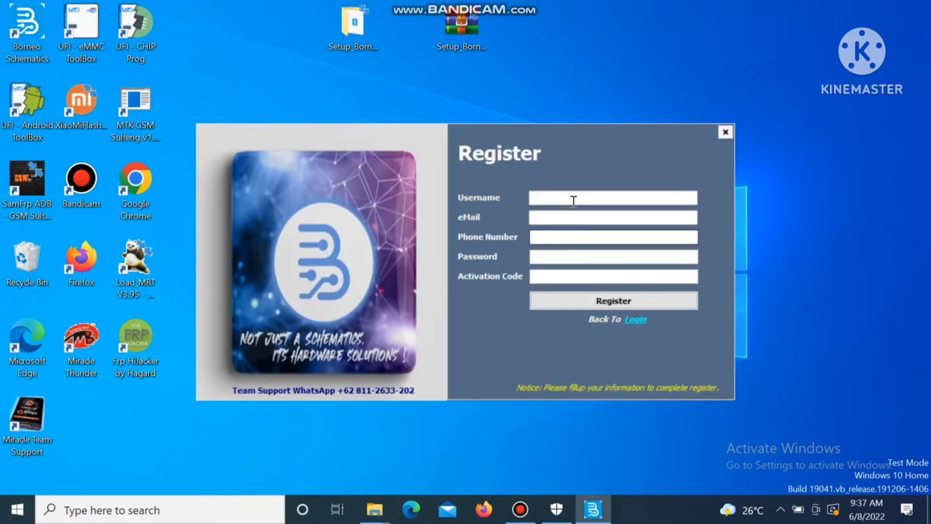
{"action": "left_click", "coordinate": [574, 198]}
{"action": "type", "text": "RS"}
{"action": "key", "text": "BackSpace"}
{"action": "key", "text": "BackSpace"}
{"action": "type", "text": "rs elektro"}
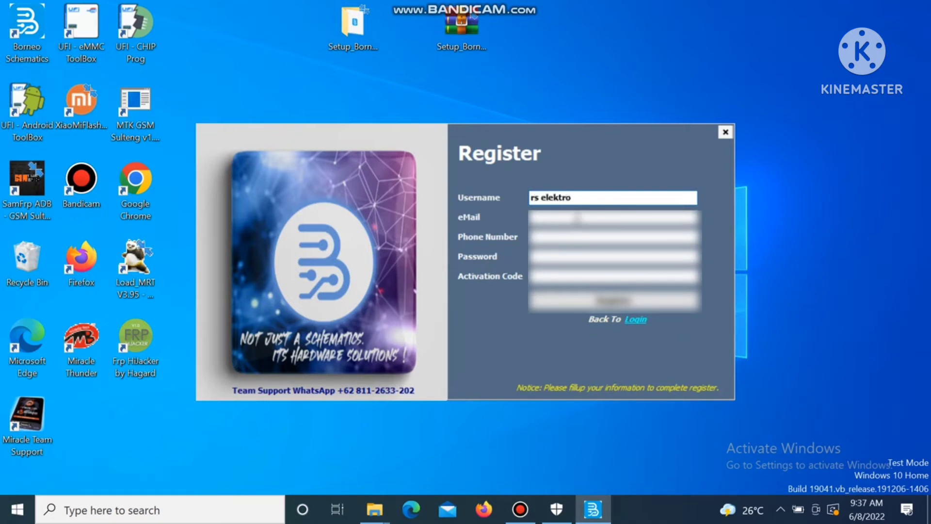
{"action": "key", "text": "Tab"}
{"action": "type", "text": "@gmail.com"}
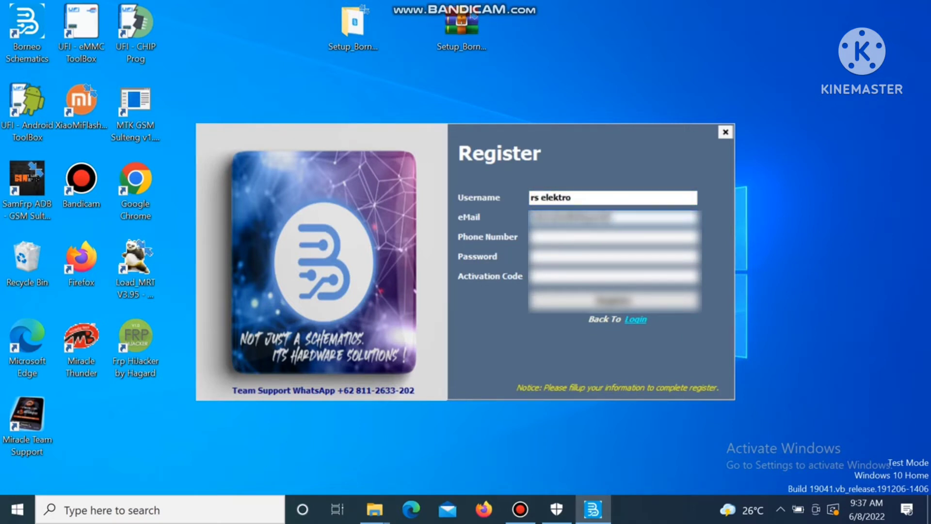
{"action": "key", "text": "Tab"}
{"action": "type", "text": "08123456789"}
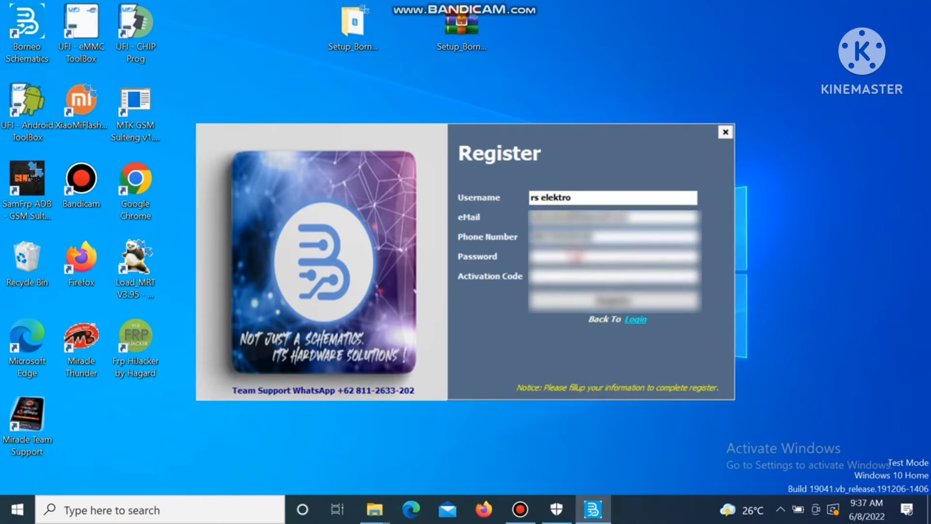
{"action": "key", "text": "Tab"}
{"action": "type", "text": "123456"}
{"action": "key", "text": "Tab"}
{"action": "type", "text": "123456"}
Step: Submit the registration, confirm with Yes, and dismiss the success message
{"action": "left_click", "coordinate": [638, 309]}
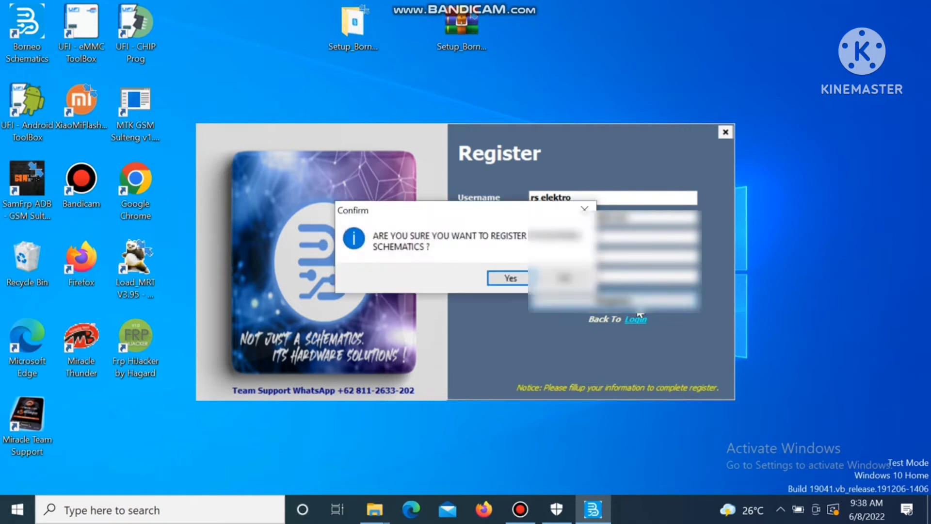
{"action": "left_click", "coordinate": [588, 208]}
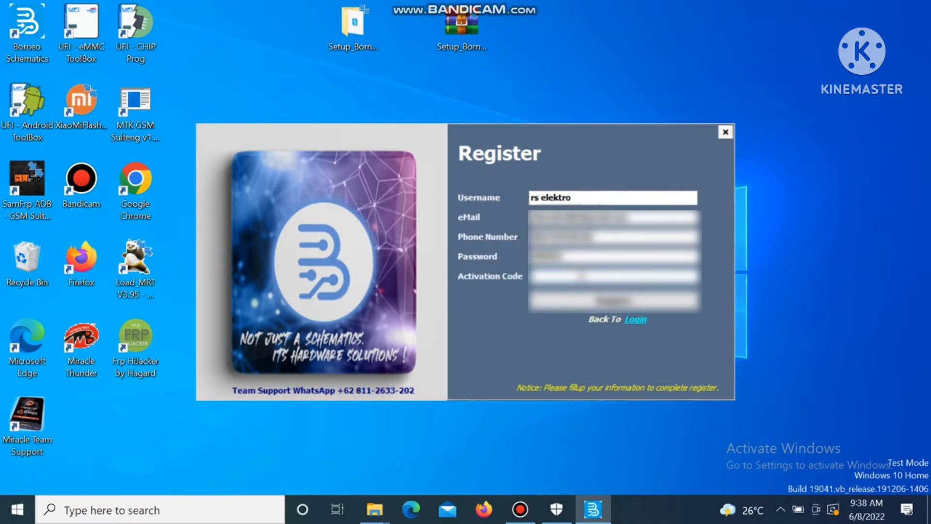
{"action": "type", "text": "123456"}
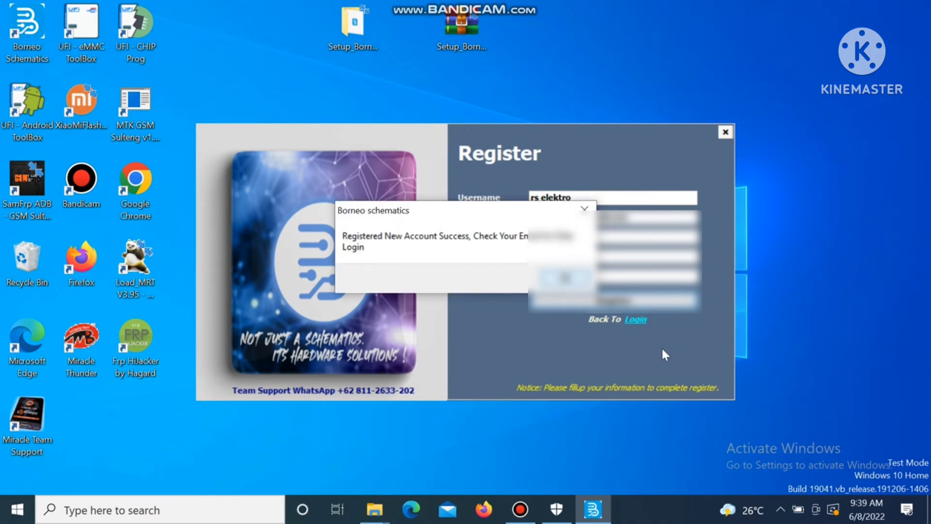
{"action": "key", "text": "Return"}
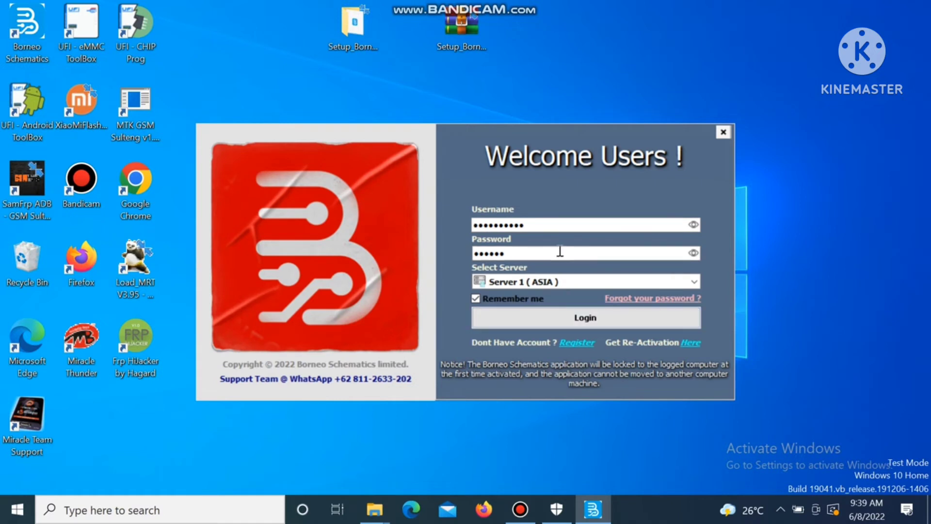
Step: Reveal and re-mask the username to check it, then log in on Server 1 (ASIA)
{"action": "left_click", "coordinate": [694, 225]}
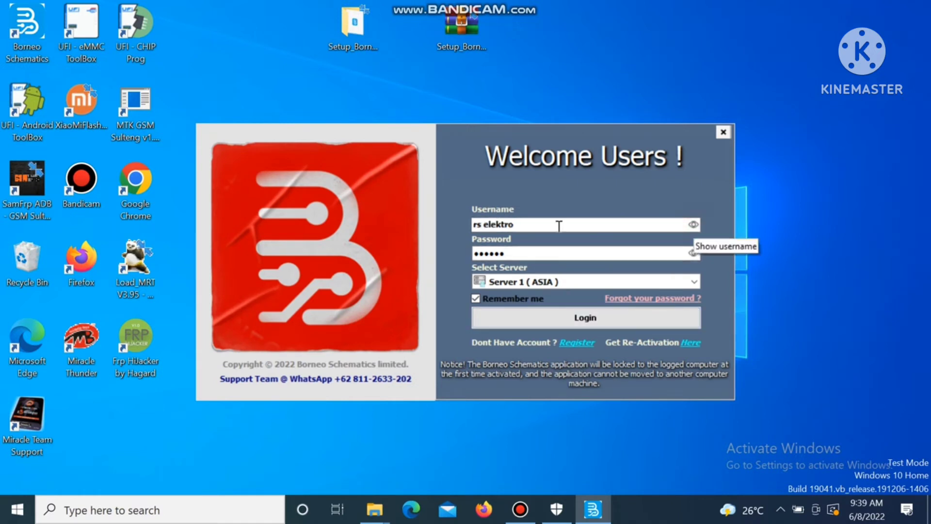
{"action": "left_click", "coordinate": [694, 225]}
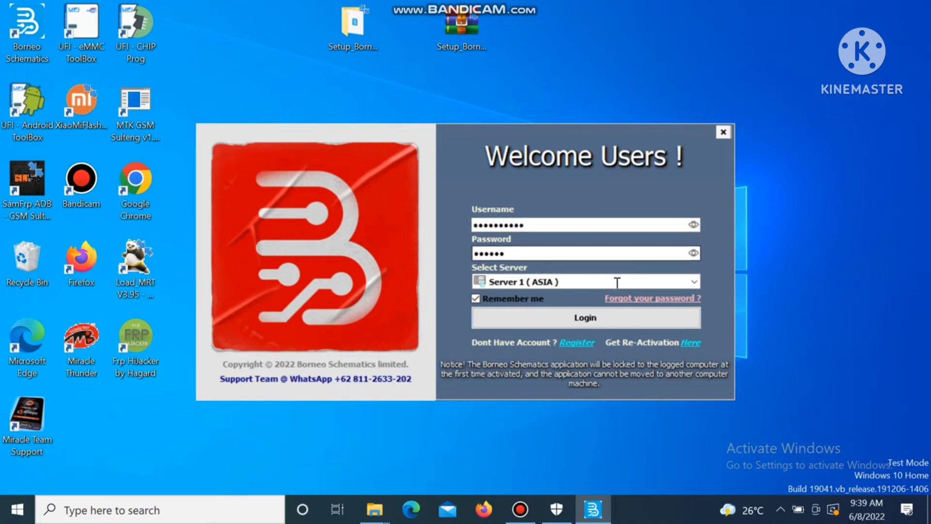
{"action": "left_click", "coordinate": [603, 321]}
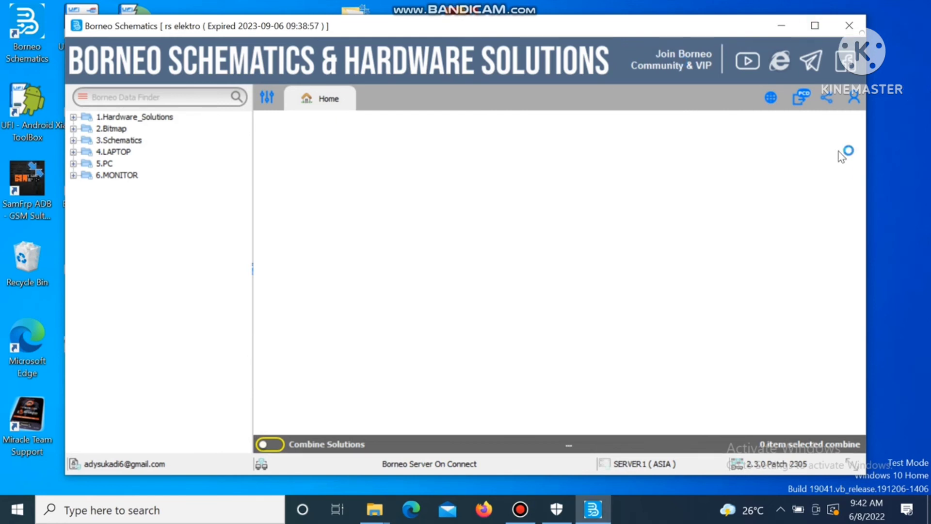
Step: Expand the 1.Hardware_Solutions category in the left tree and scroll the Brutal Daily Update feed
{"action": "left_click", "coordinate": [74, 117]}
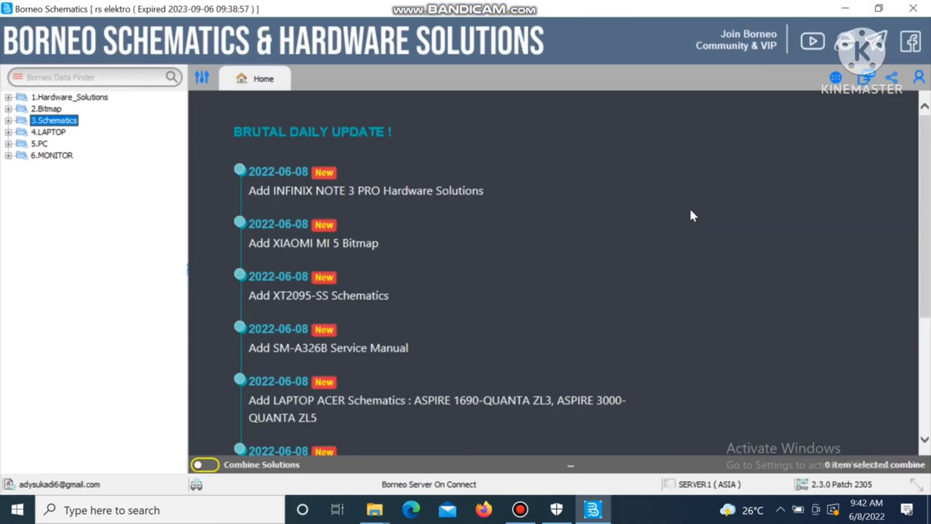
{"action": "scroll", "coordinate": [474, 370], "scroll_direction": "down", "scroll_amount": 4}
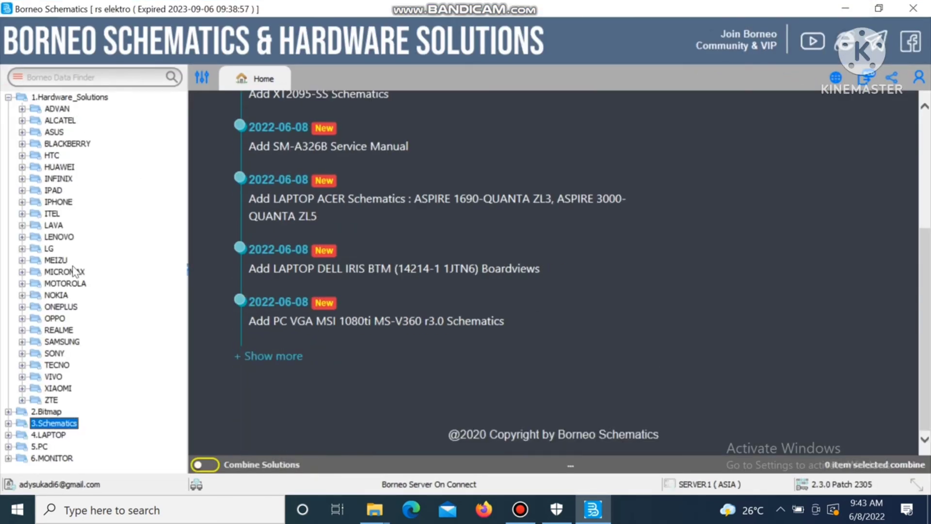
{"action": "left_click", "coordinate": [8, 98]}
{"action": "left_click", "coordinate": [8, 109]}
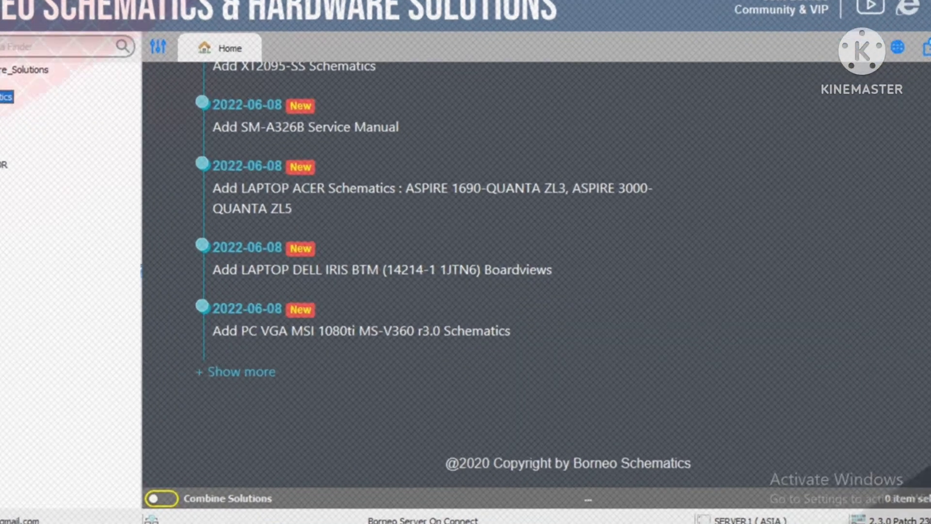